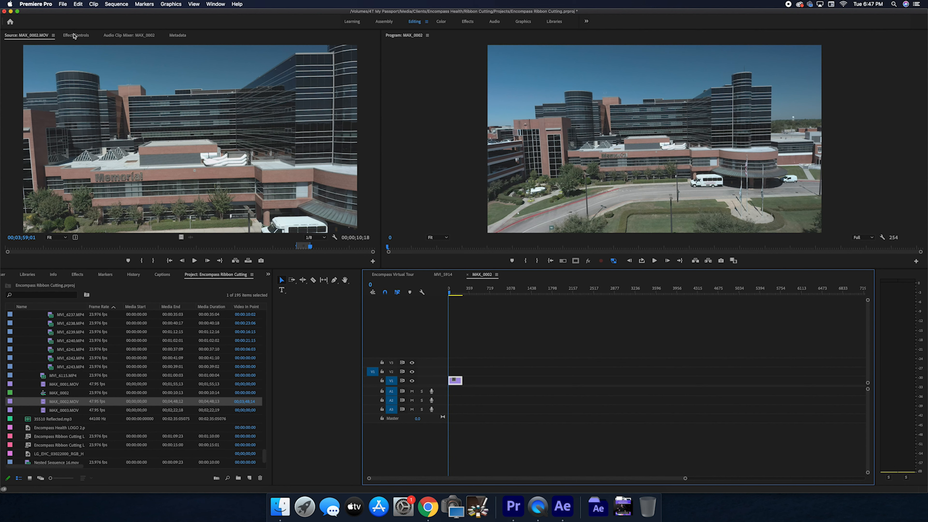
Set the drone clip's Rotation to 1.5° in the effect controls
left_click(76, 36)
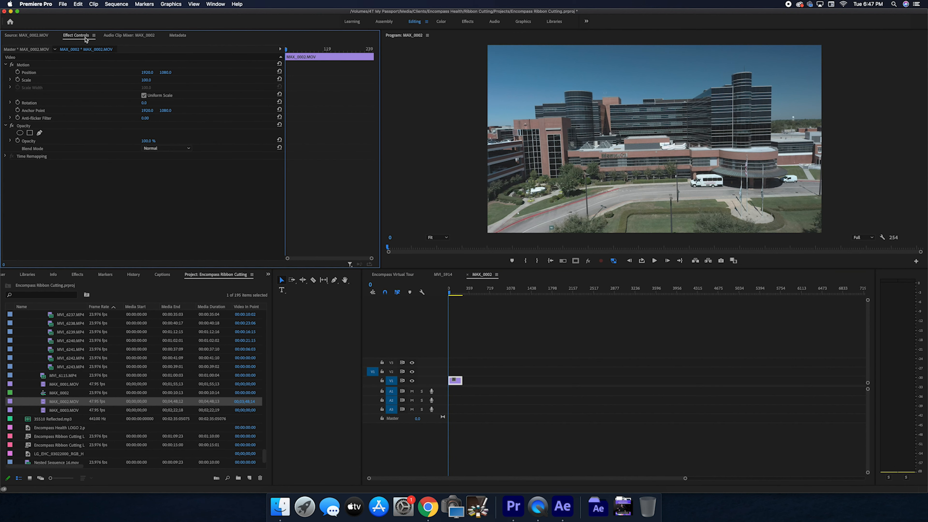
left_click(144, 103)
type("1.5")
key("Return")
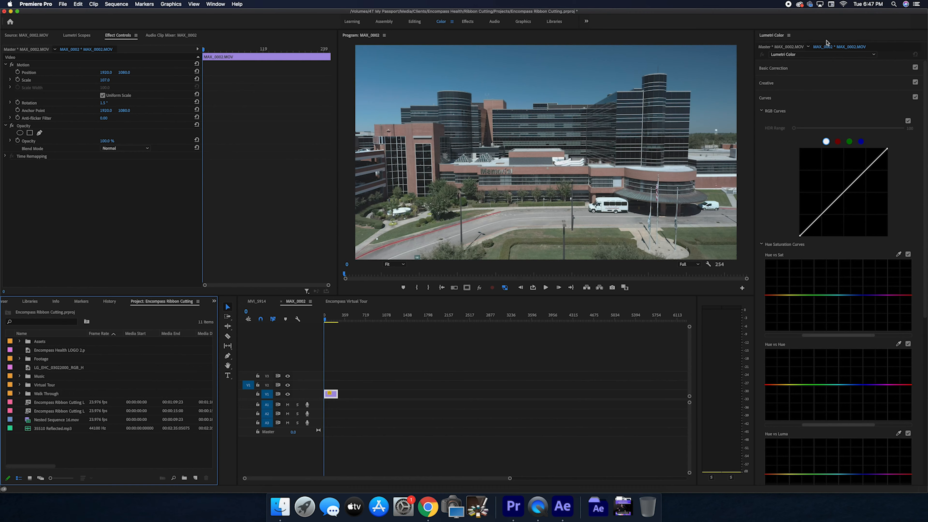
Apply the D-21_delogC_EI0200_B1 input LUT in Lumetri Color's Basic Correction
left_click(773, 68)
left_click(804, 79)
left_click(810, 141)
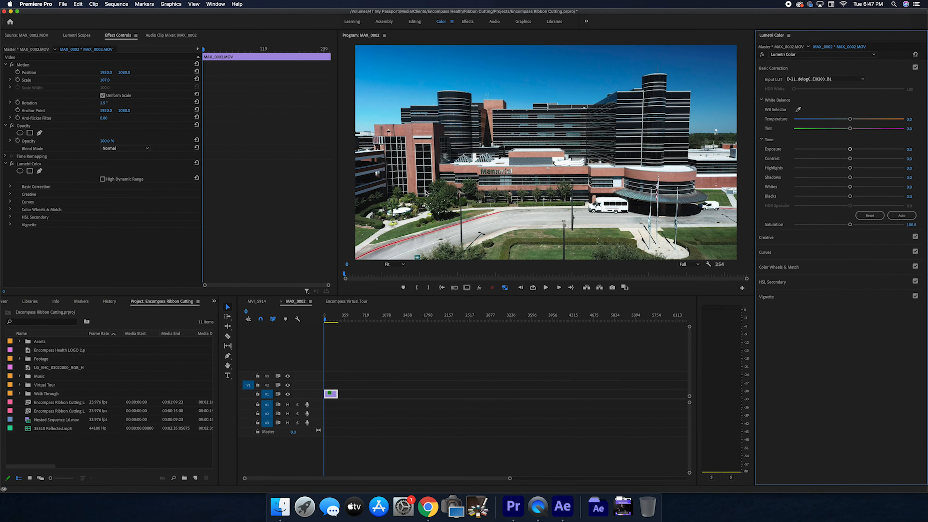
Adjust Lumetri tone: Shadows to about 33, Highlights to about -80, and Saturation to about 147
left_click_drag(850, 177, 875, 178)
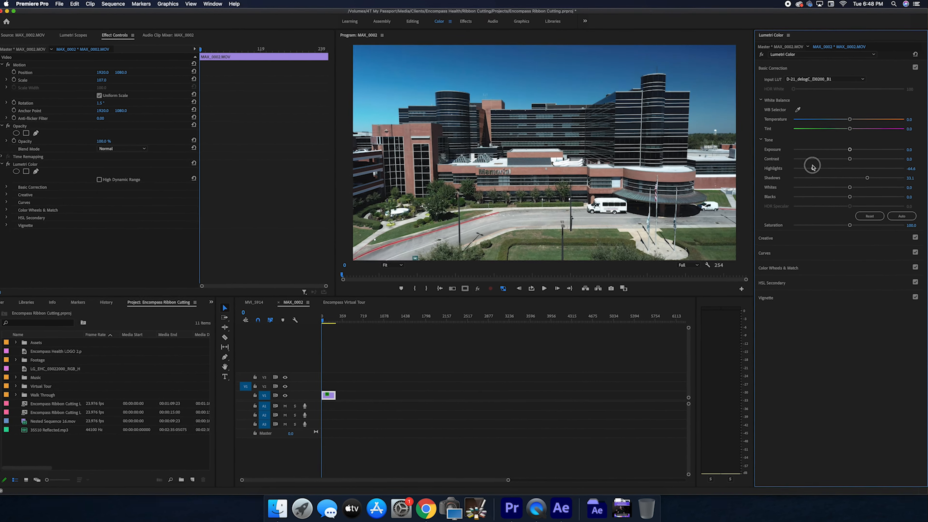
left_click_drag(822, 171, 803, 170)
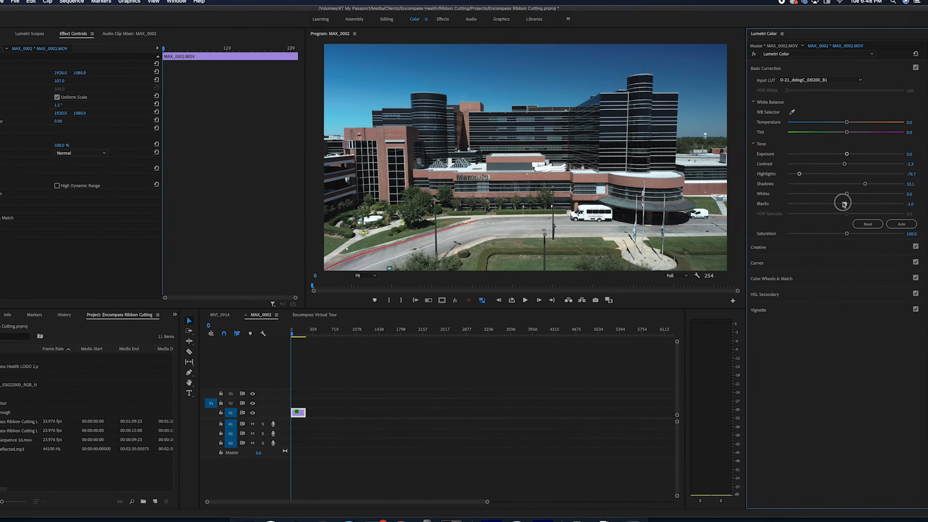
left_click_drag(848, 229, 872, 242)
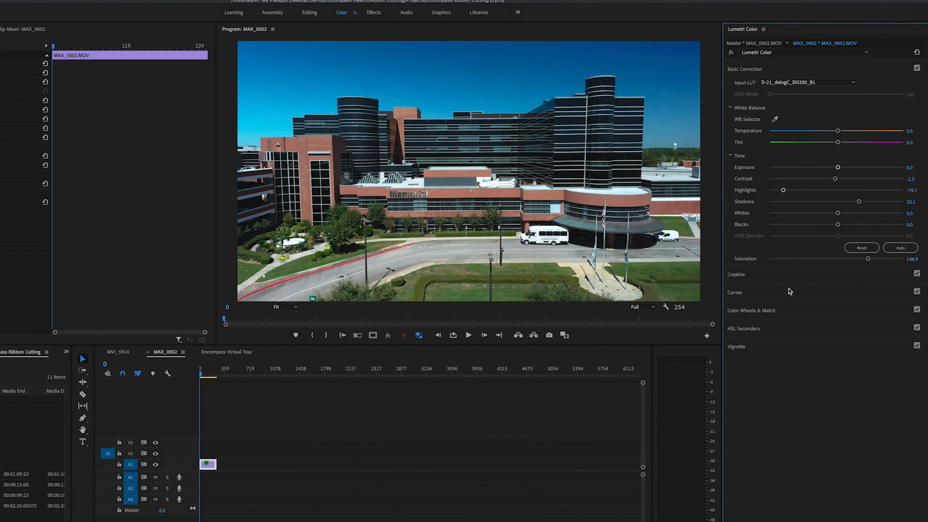
Open Curves and add points to the RGB curve to shape a gentle contrast curve
left_click(789, 292)
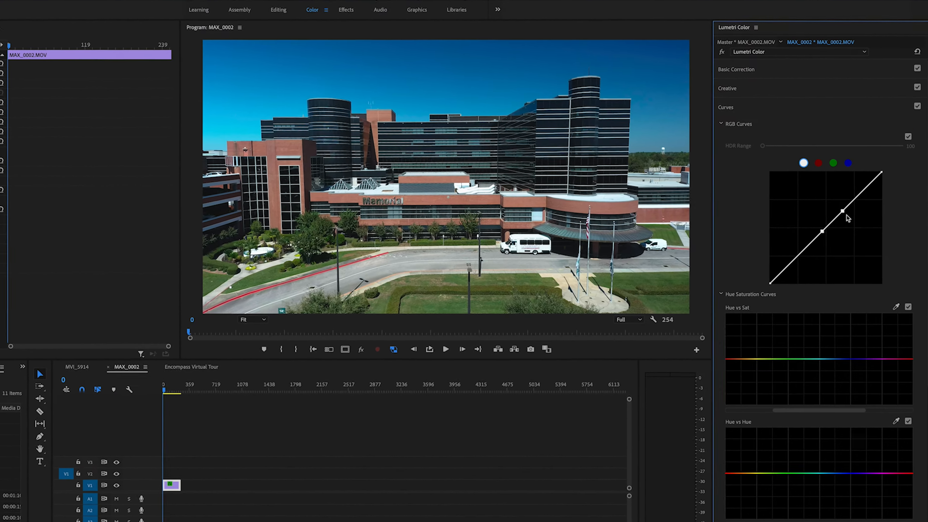
left_click(856, 201)
left_click(839, 219)
left_click(817, 241)
left_click_drag(857, 201, 863, 200)
left_click_drag(762, 304, 747, 326)
left_click(780, 282)
left_click(745, 325)
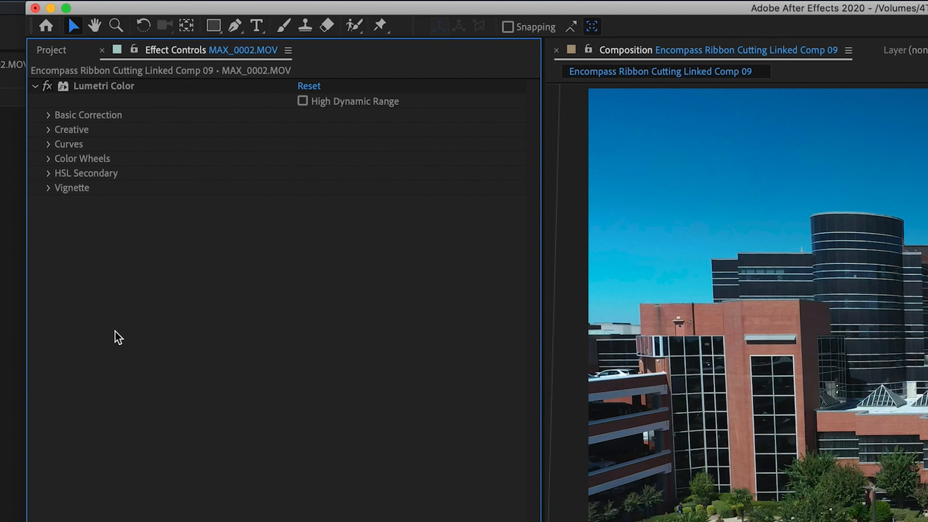
left_click(116, 85)
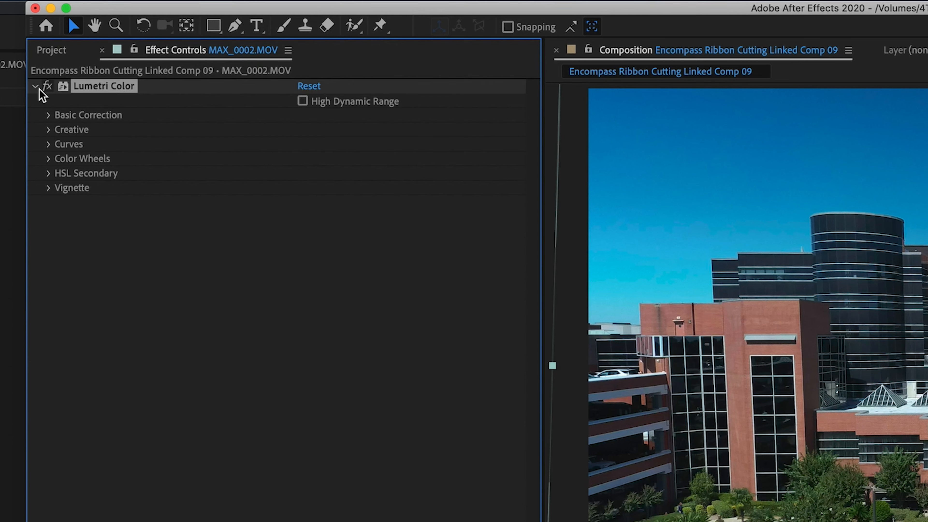
left_click(48, 115)
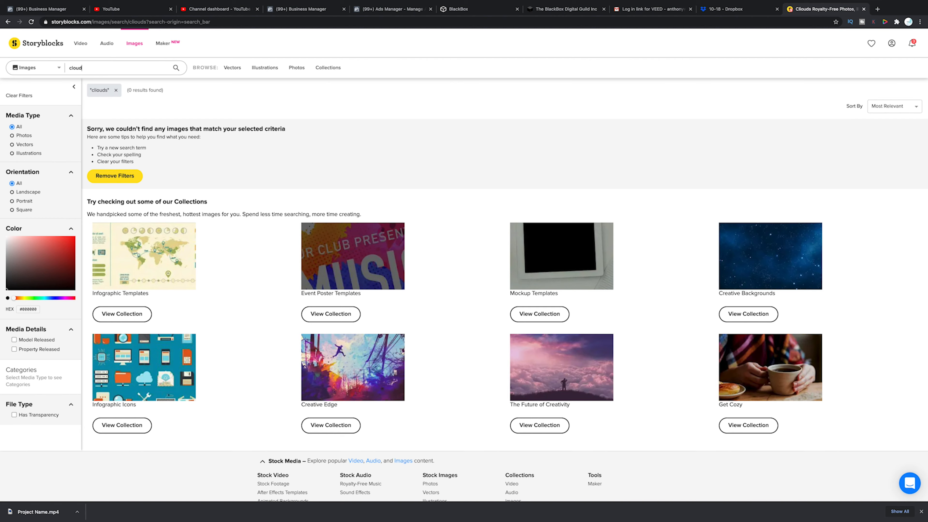
type("s")
key("Return")
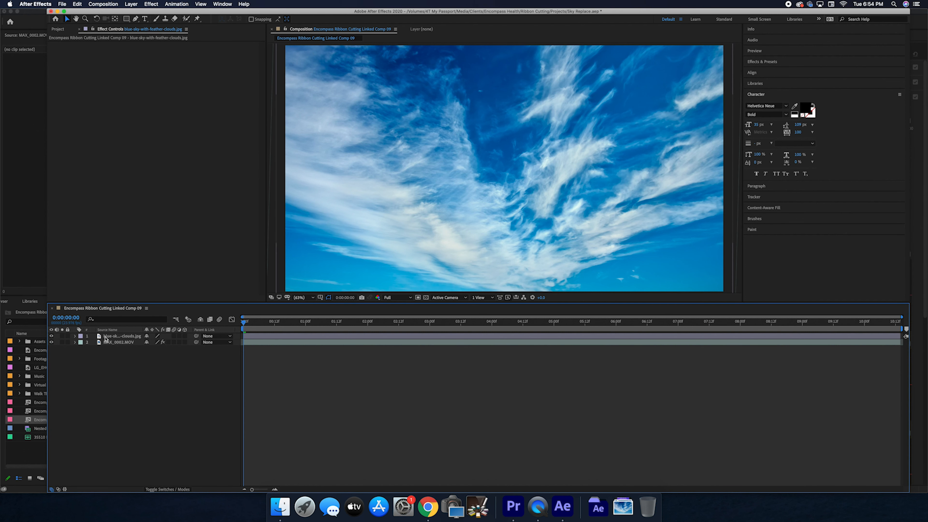
Scale down the sky image layer and move it upward in the composition
left_click(105, 337)
key("s")
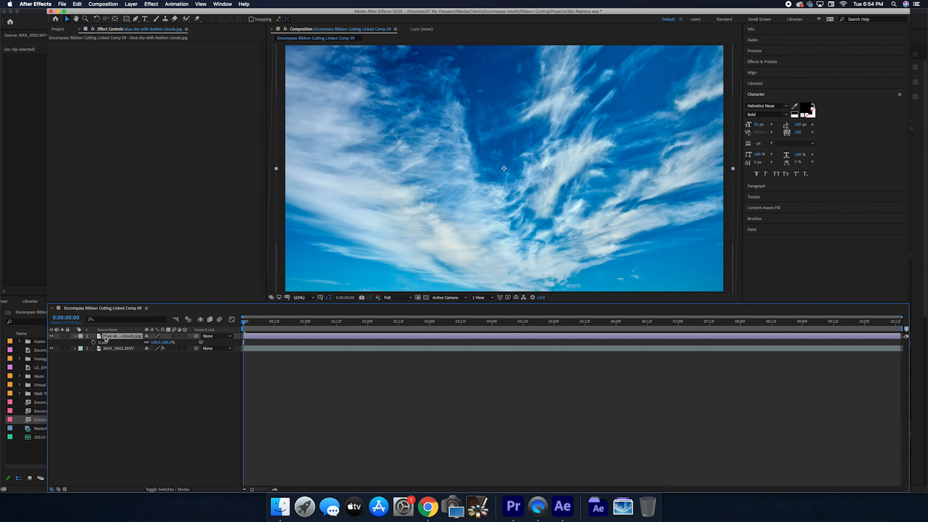
left_click_drag(155, 344, 130, 346)
left_click_drag(406, 251, 405, 137)
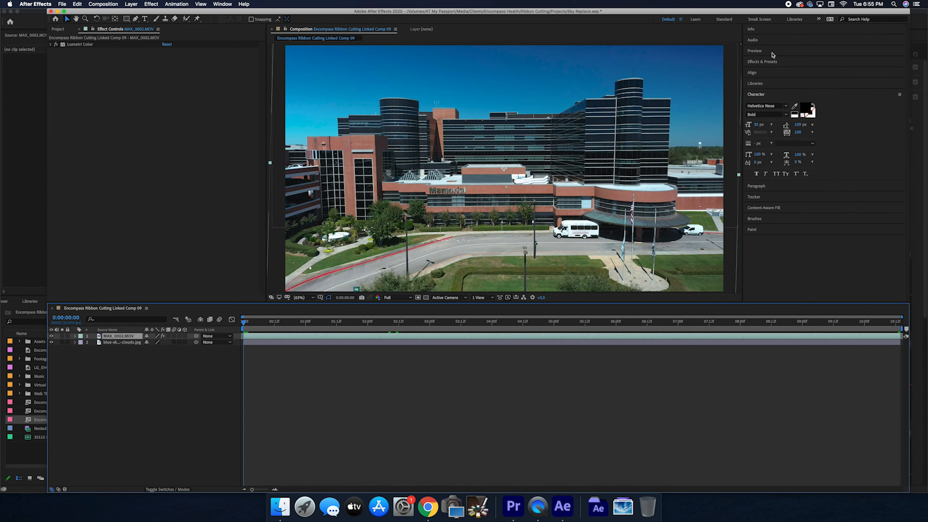
Search effects for key and apply the Keylight + Key Cleaner + Advanced Spill Suppressor preset to MAX_0002.MOV
left_click(763, 61)
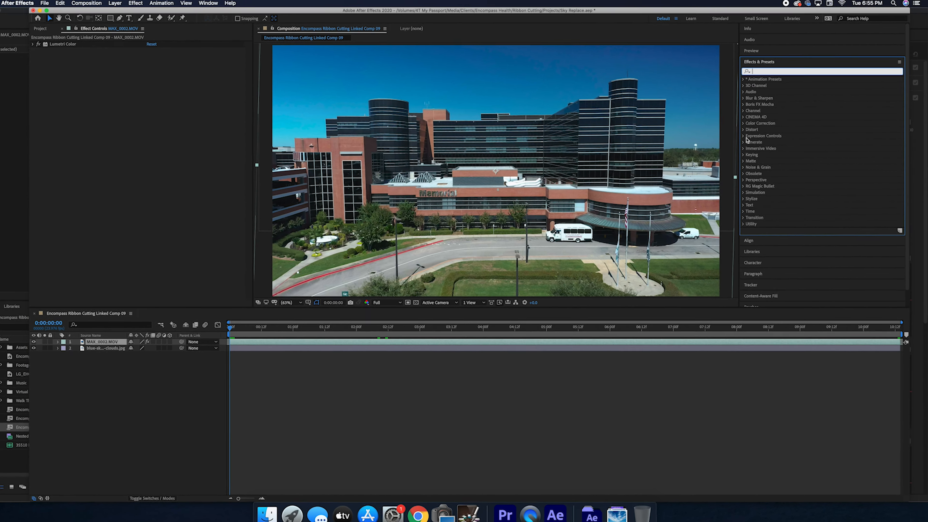
left_click(785, 68)
type("key")
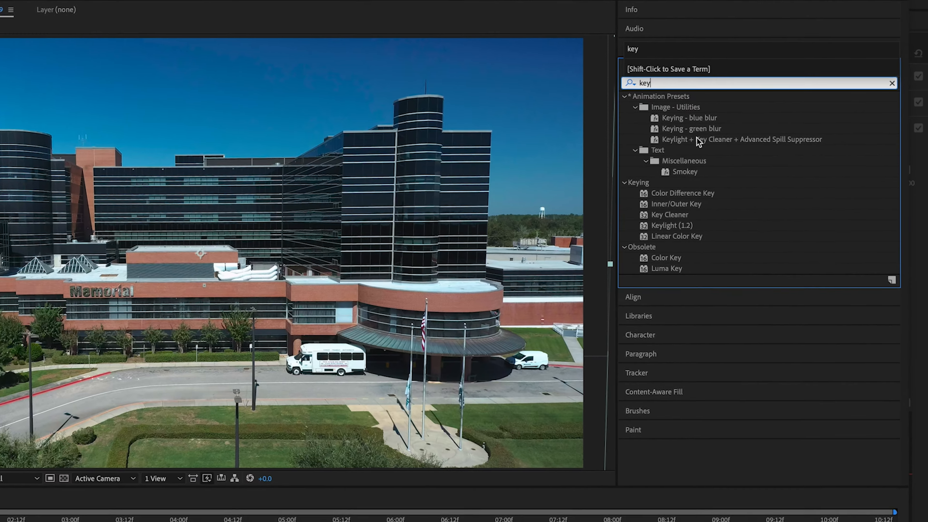
left_click(727, 129)
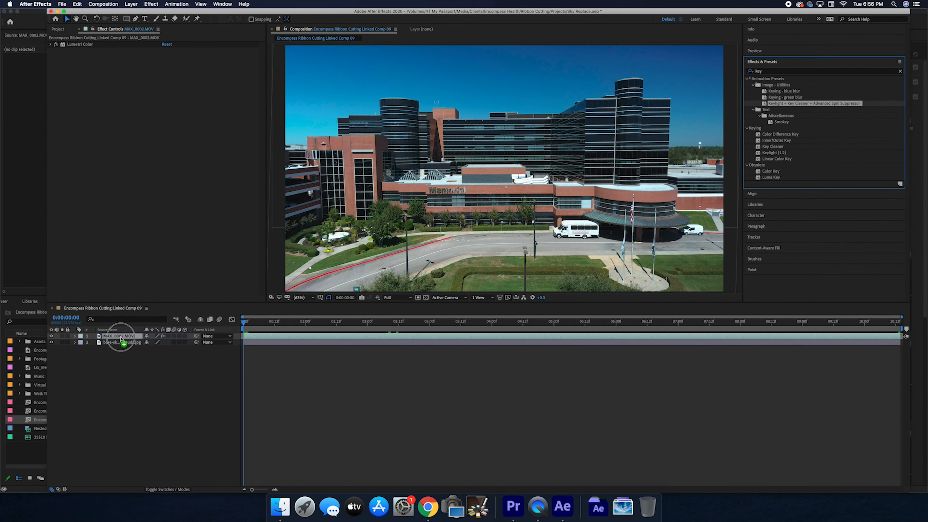
left_click_drag(121, 338, 122, 339)
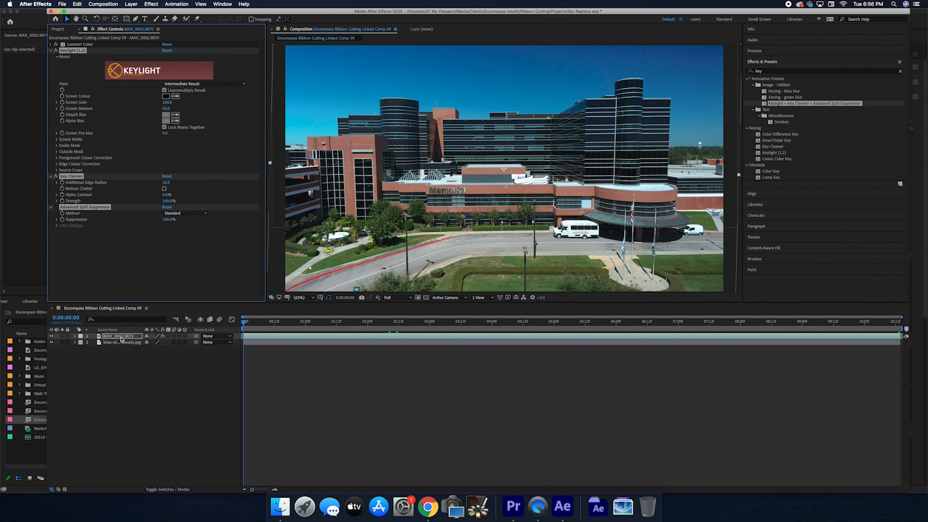
left_click(121, 338)
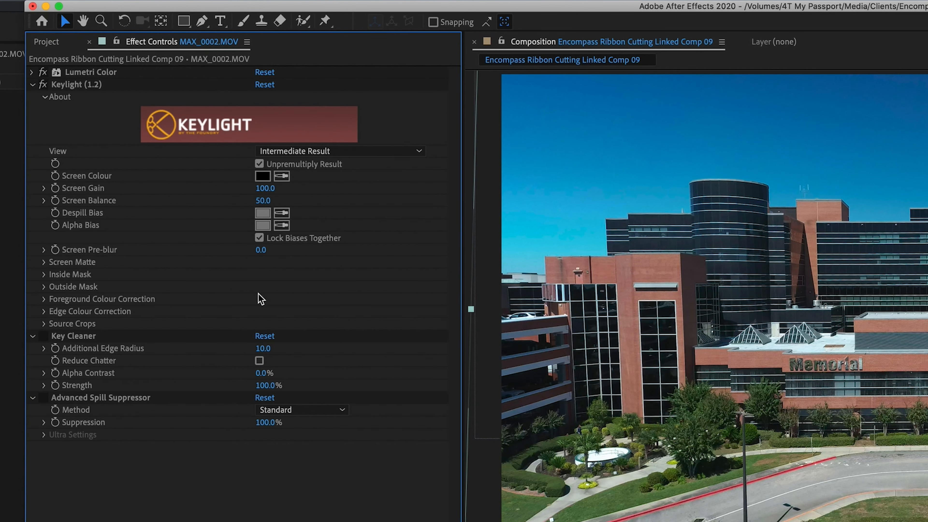
Sample the blue sky as Keylight's Screen Colour and hide the sky image layer
left_click(283, 176)
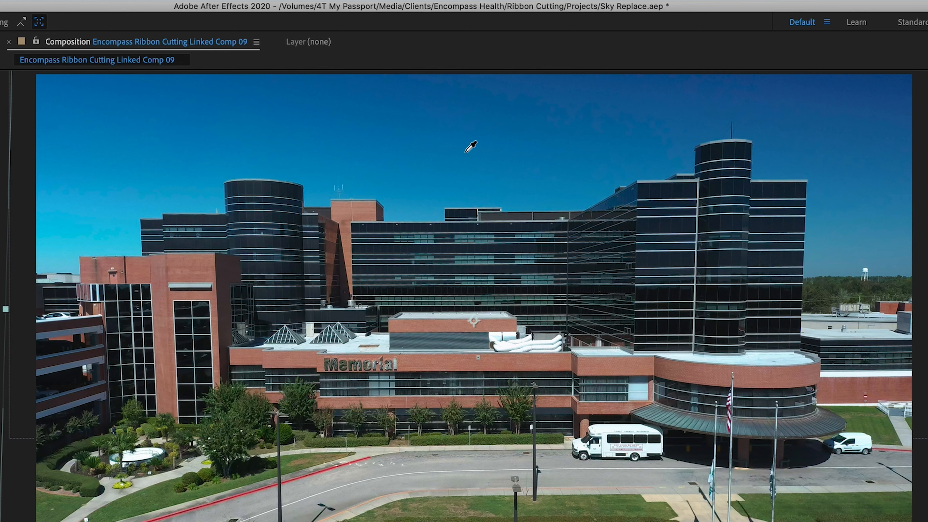
left_click(465, 152)
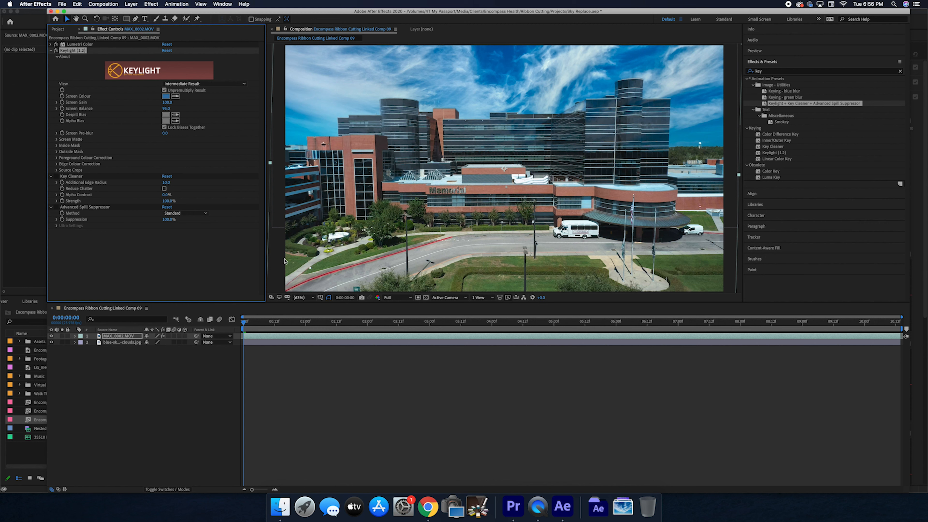
left_click(51, 342)
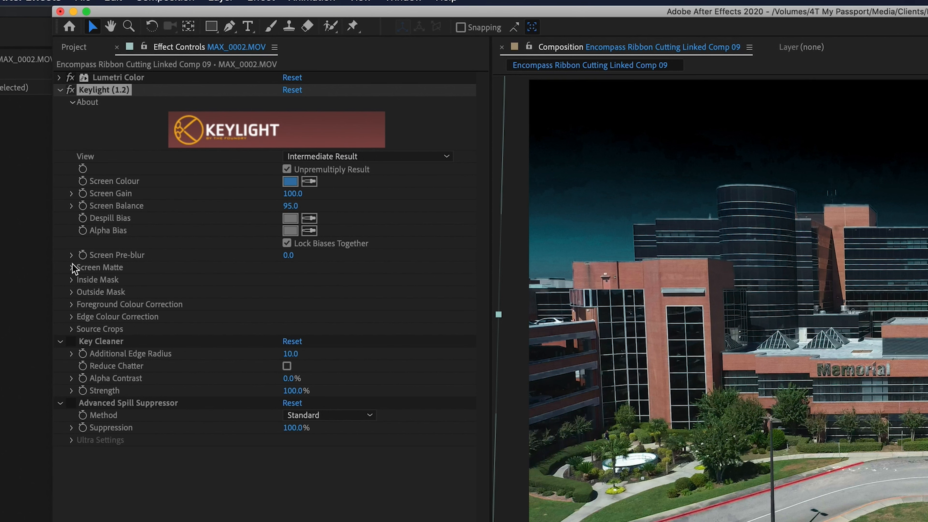
Expand Screen Matte settings and switch Keylight's View to Screen Matte
left_click(71, 267)
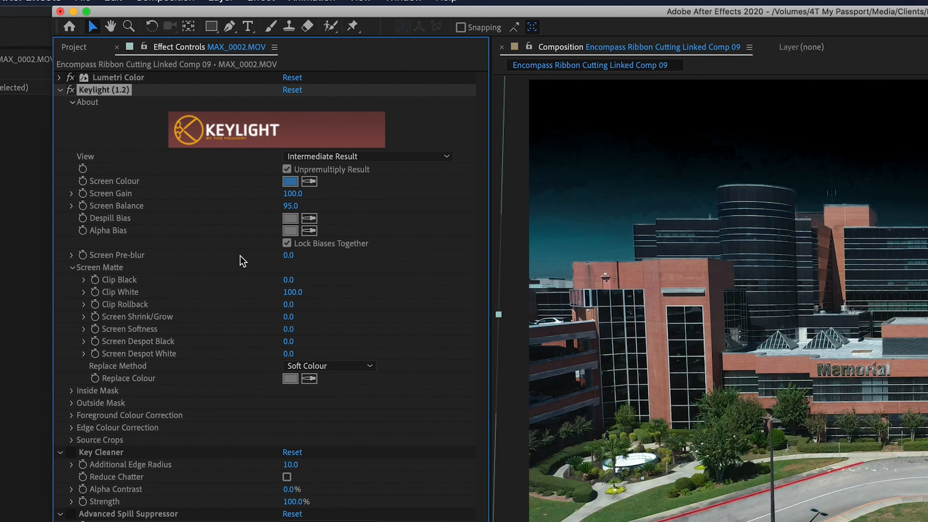
left_click(409, 157)
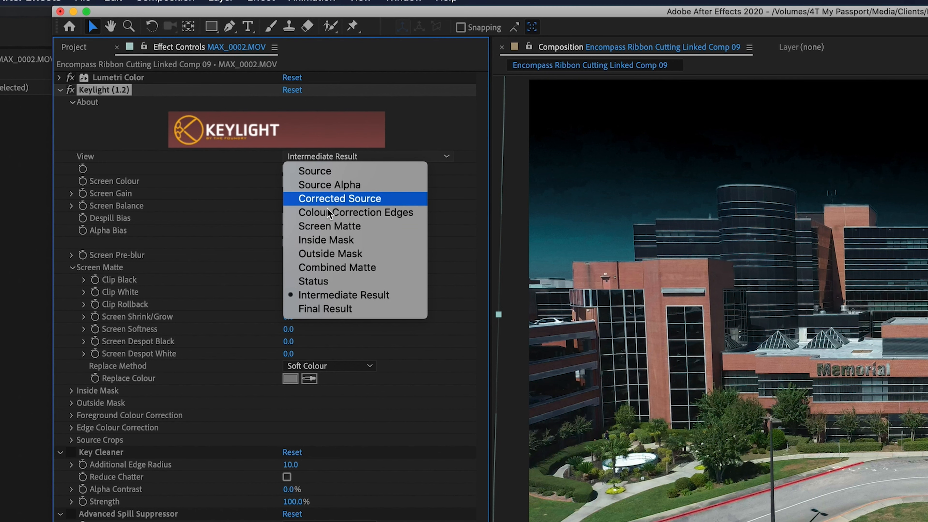
left_click(323, 229)
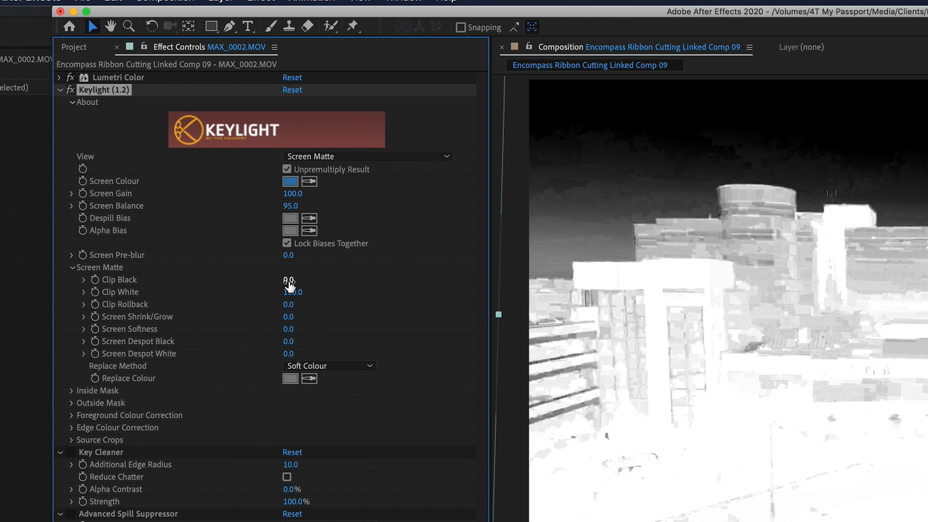
Raise Clip Black to about 51 and open Clip White for editing
left_click_drag(290, 284, 318, 284)
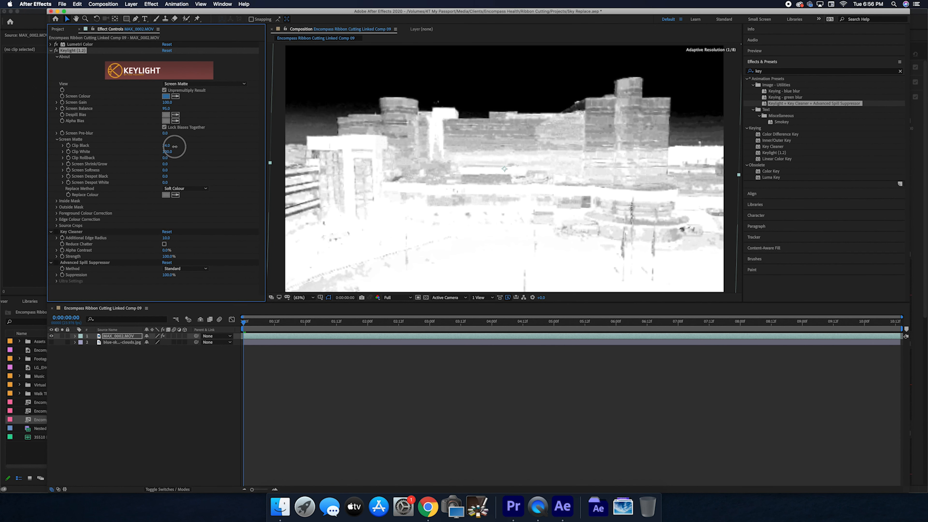
left_click_drag(181, 147, 181, 147)
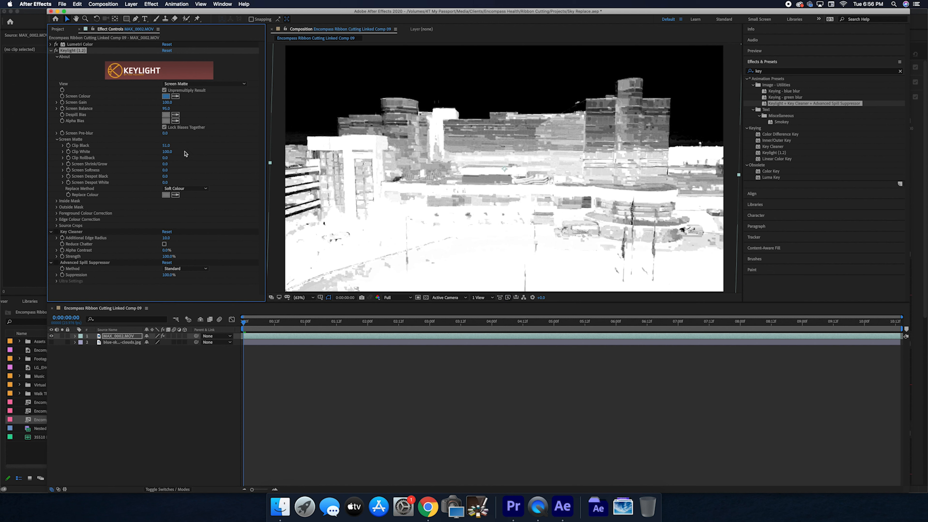
left_click(168, 152)
left_click(201, 159)
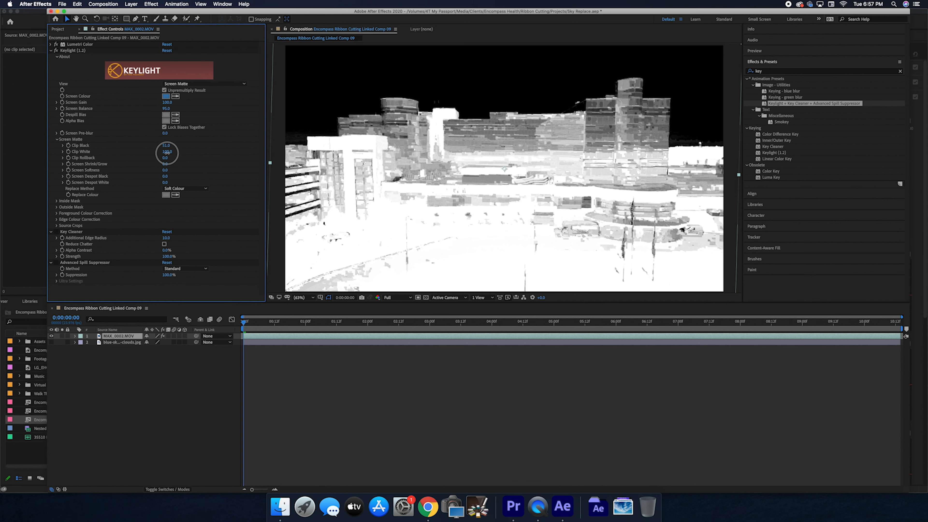